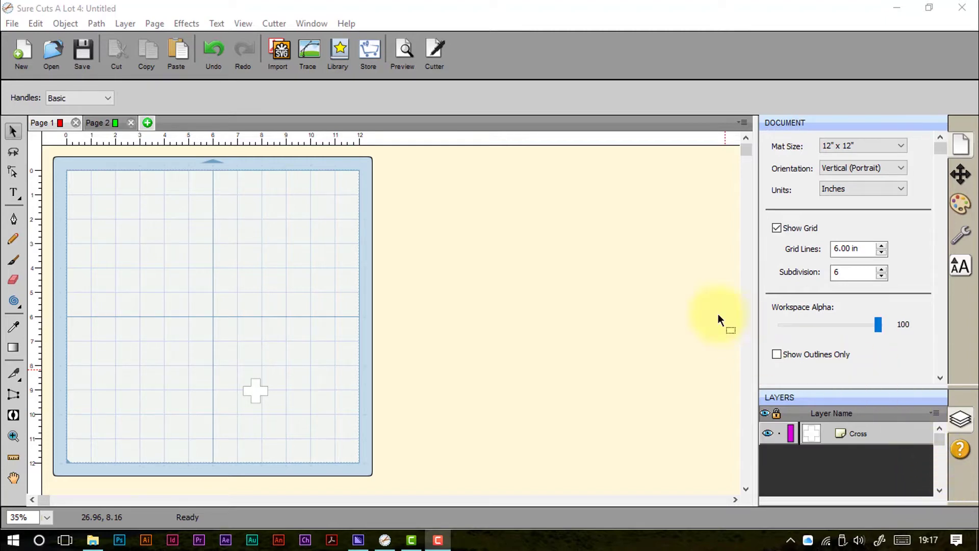
# - Open the shape Library, move it to the upper left, and enlarge it so every folder and basic shape shows
pyautogui.click(337, 58)
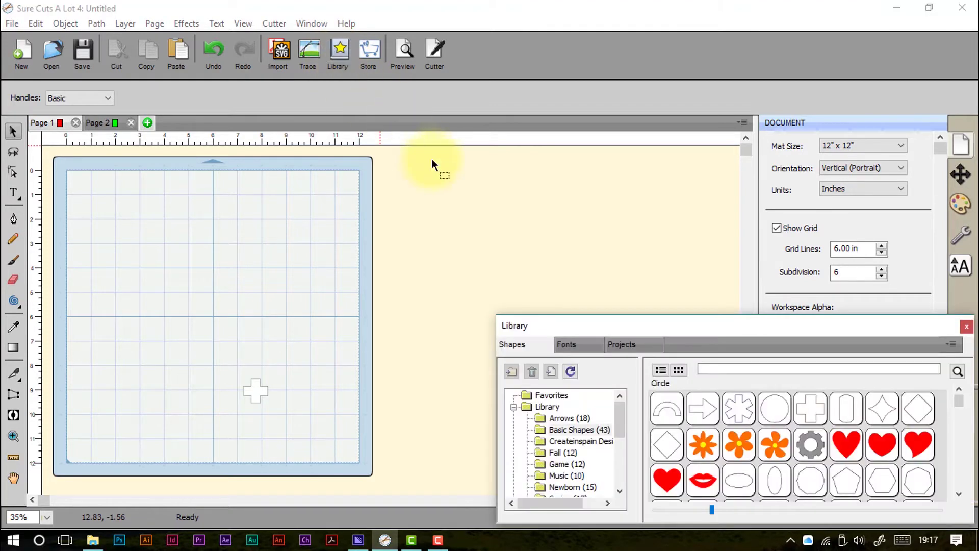
pyautogui.moveTo(590, 326); pyautogui.dragTo(332, 117)
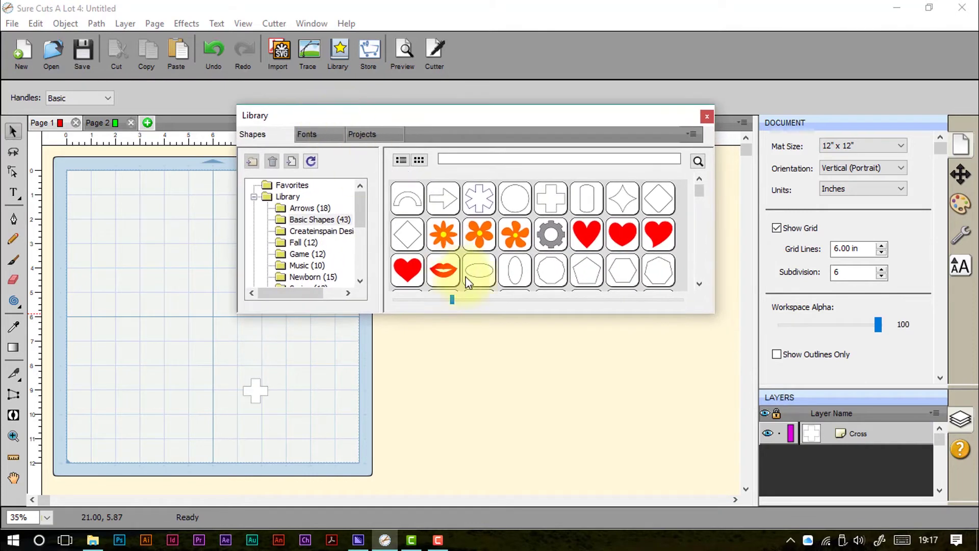
pyautogui.moveTo(502, 315); pyautogui.dragTo(489, 464)
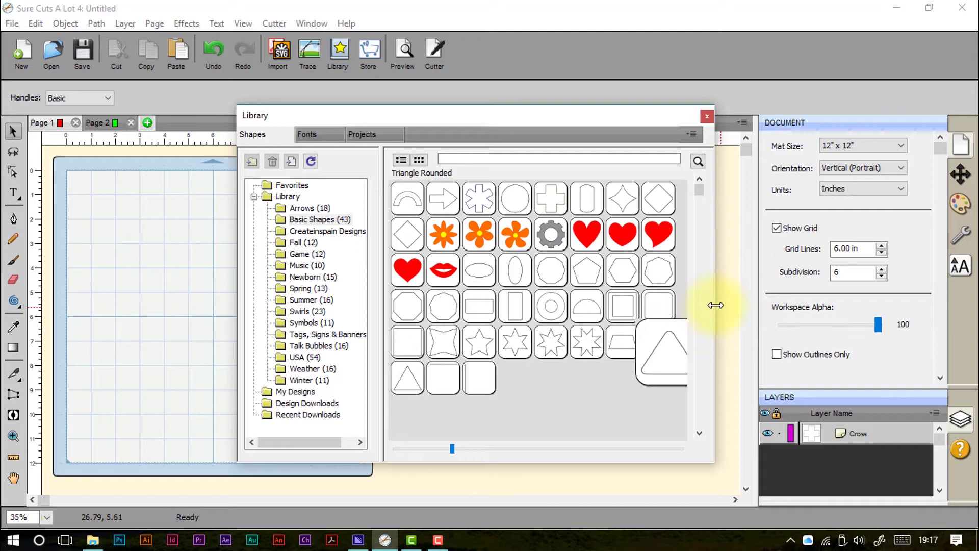
pyautogui.moveTo(715, 306); pyautogui.dragTo(830, 306)
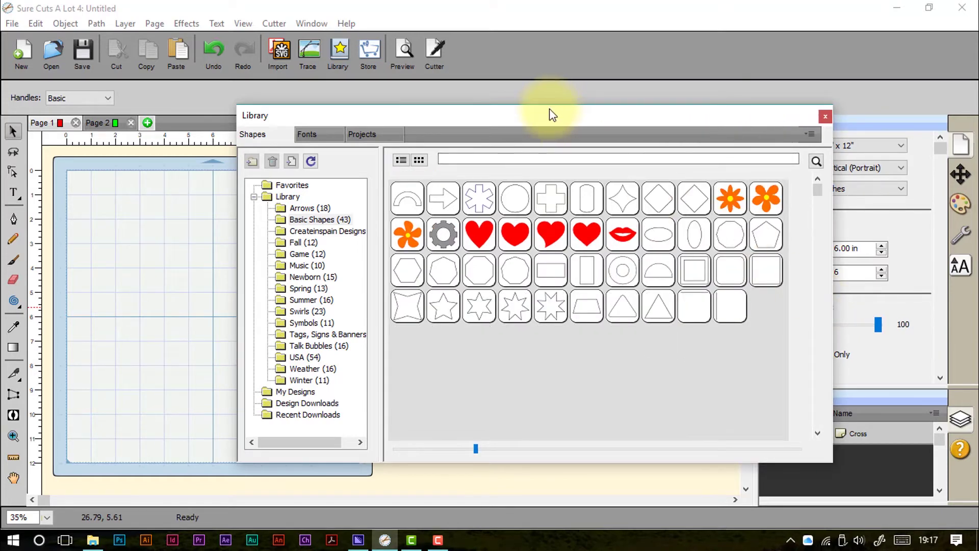
pyautogui.moveTo(543, 108); pyautogui.dragTo(494, 88)
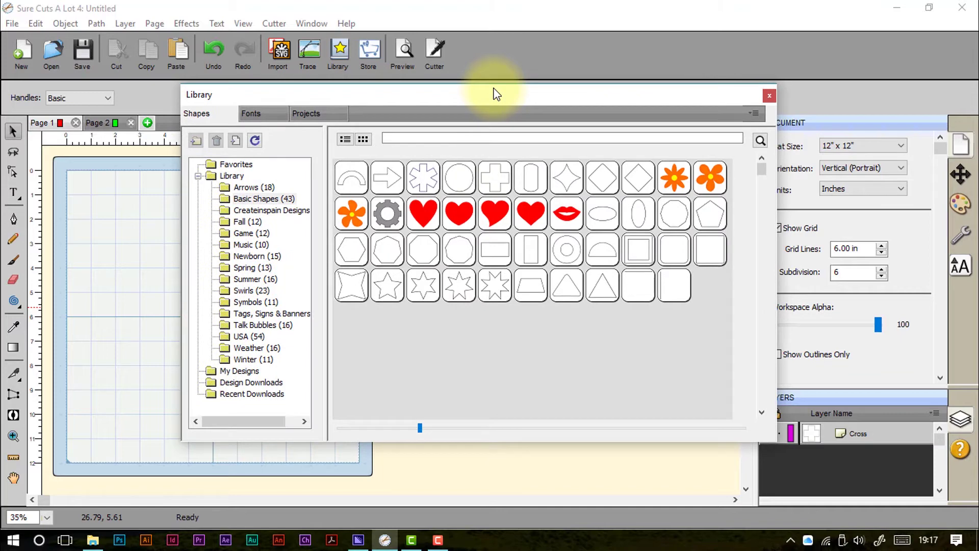
# - Browse the Arrows, Createinspain Designs, Music, Game, Newborn, Spring, Summer and Swirls shape folders
pyautogui.click(254, 187)
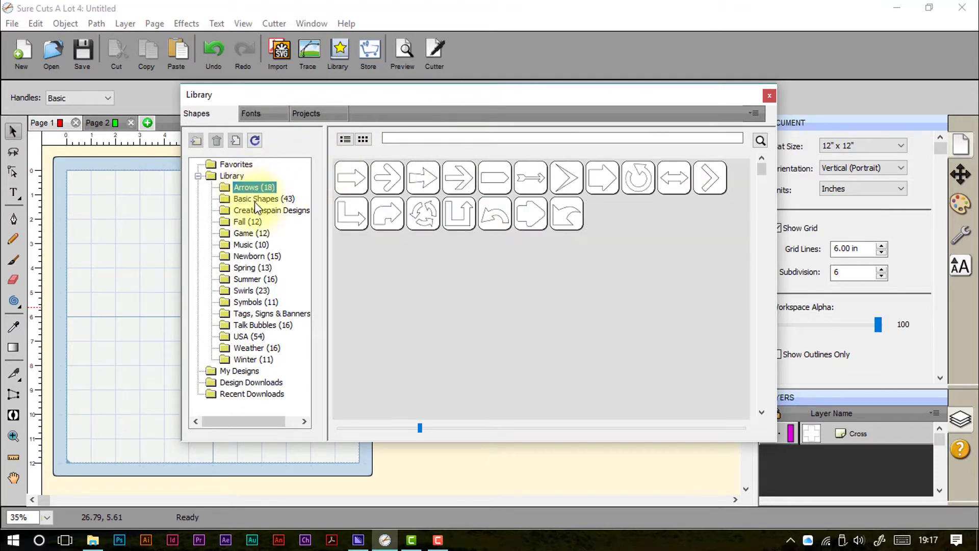
pyautogui.click(257, 210)
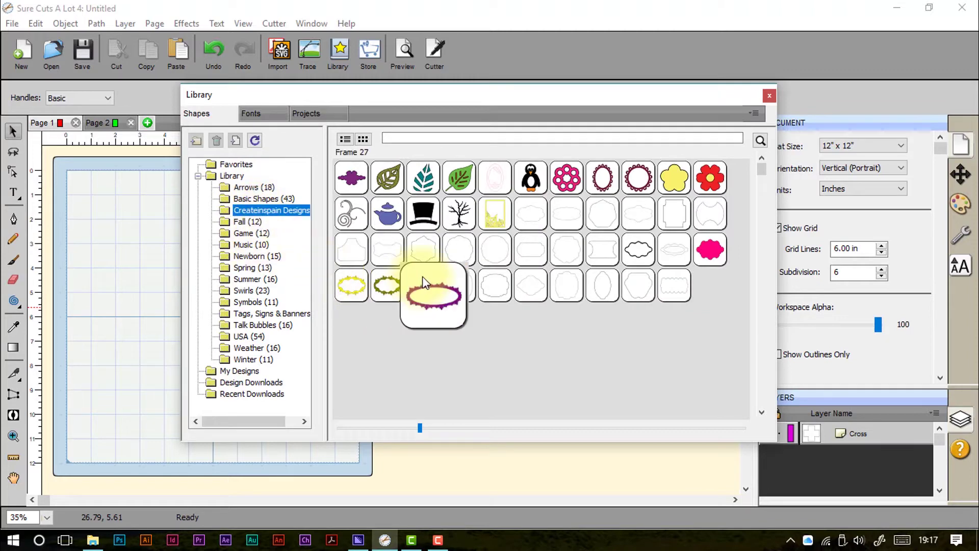
pyautogui.click(261, 245)
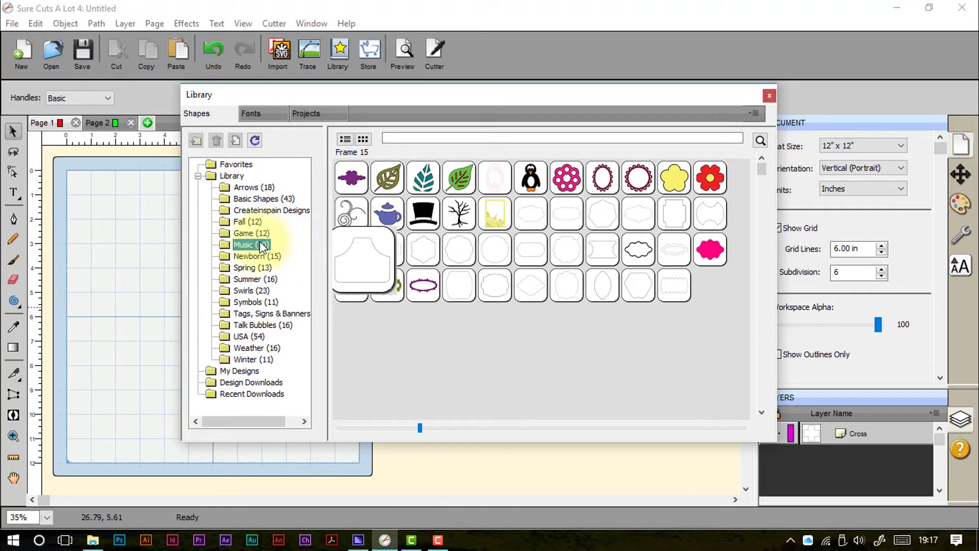
pyautogui.click(253, 233)
pyautogui.click(262, 260)
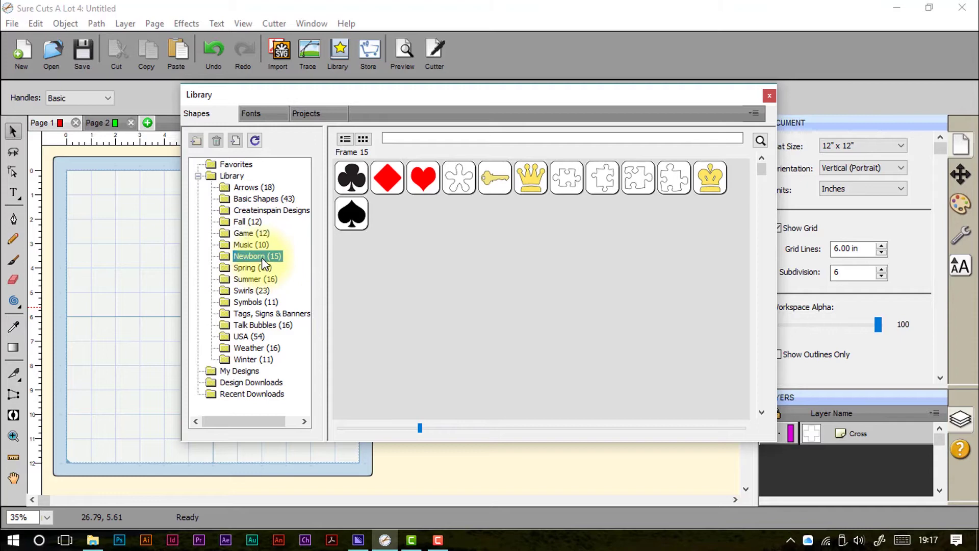
pyautogui.click(263, 268)
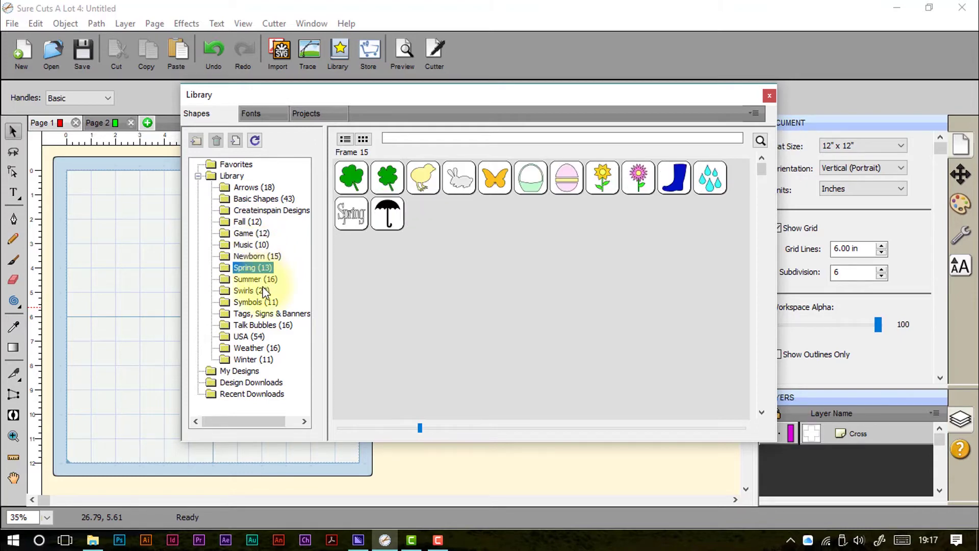
pyautogui.click(264, 280)
pyautogui.click(258, 292)
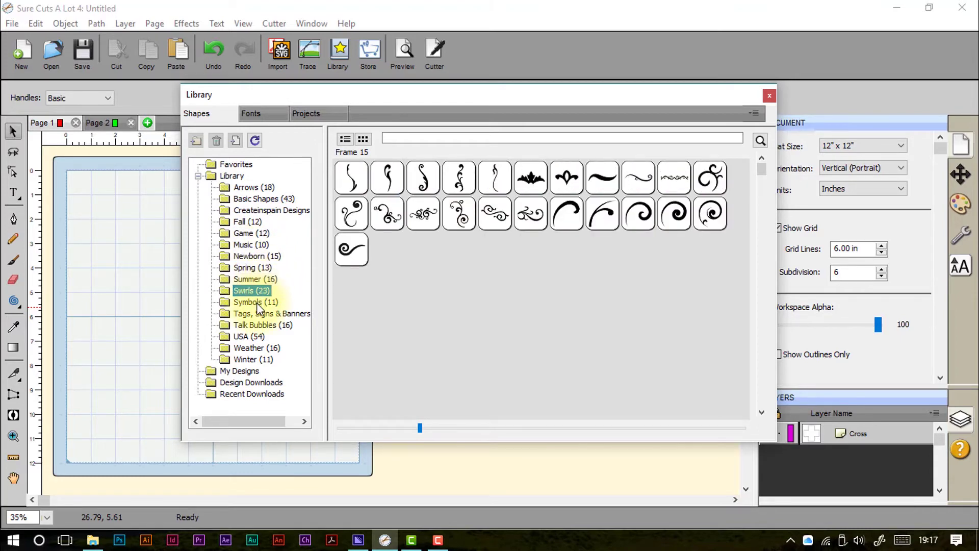
# - Browse Symbols, Tags Signs & Banners, Talk Bubbles, USA, Weather and Winter, ending on empty My Designs
pyautogui.click(250, 303)
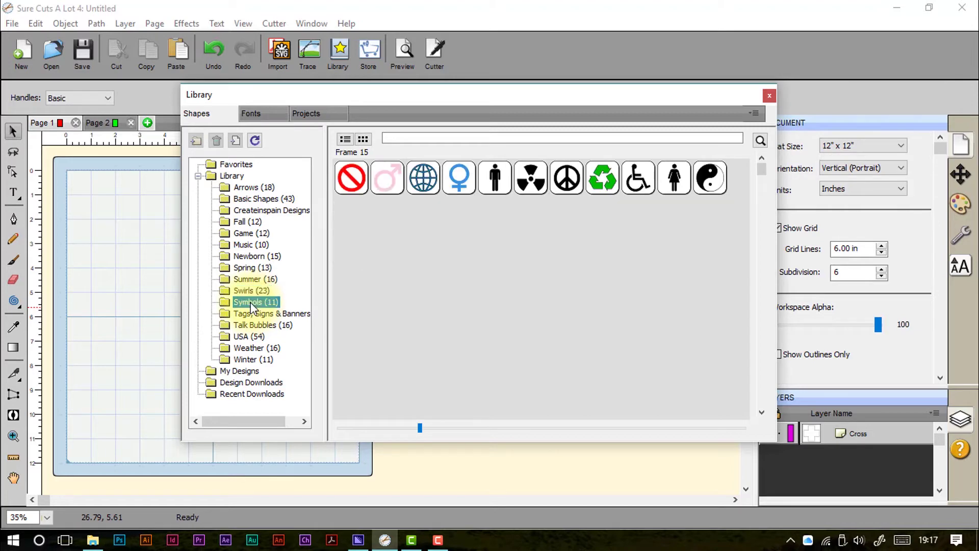
pyautogui.click(251, 314)
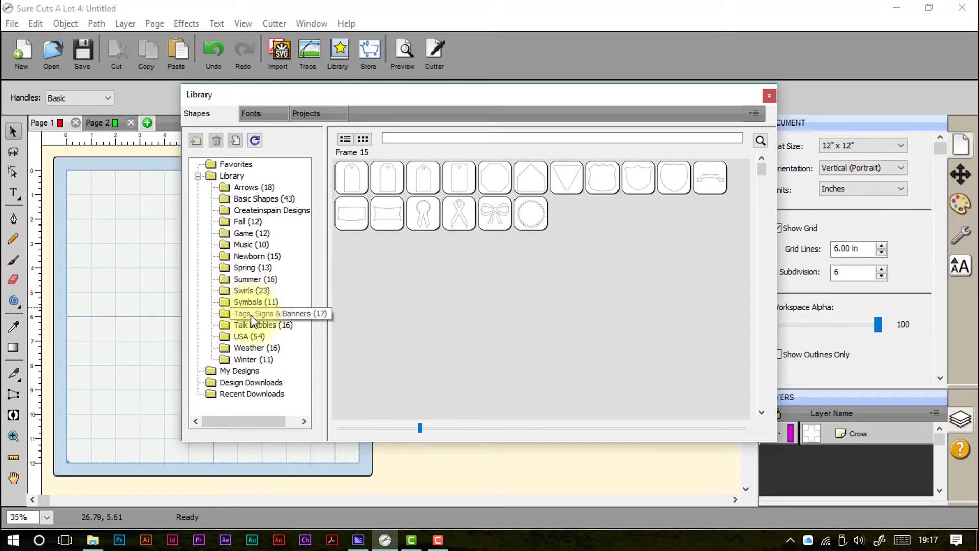
pyautogui.click(255, 325)
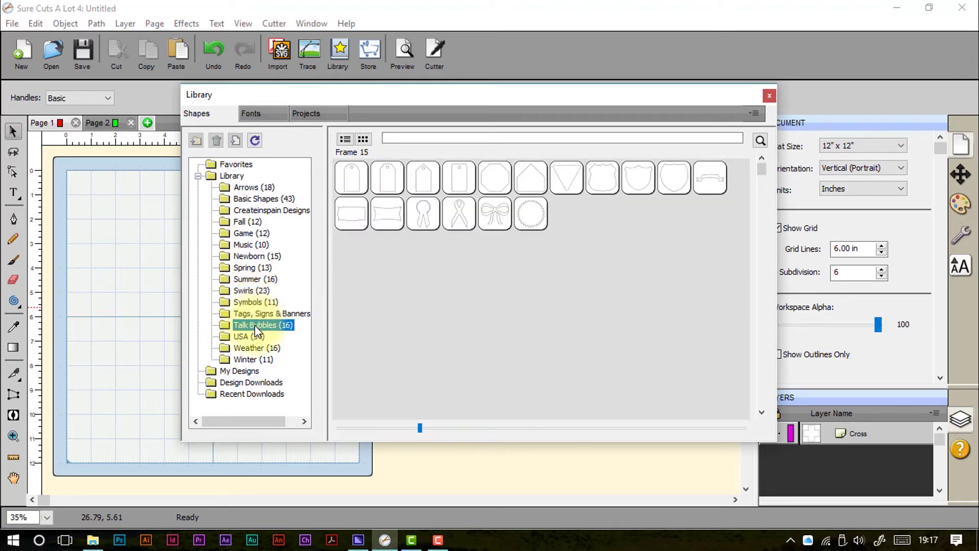
pyautogui.click(258, 338)
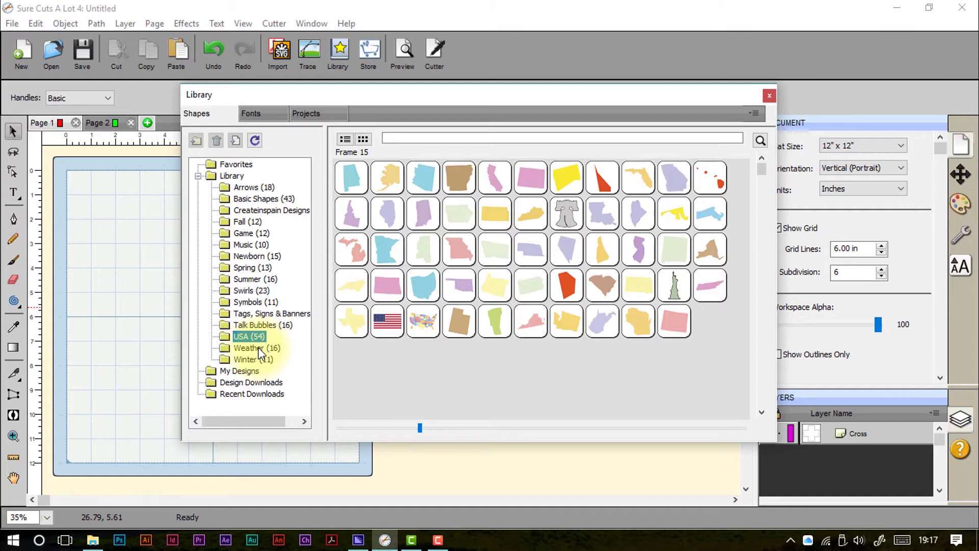
pyautogui.click(260, 349)
pyautogui.click(262, 359)
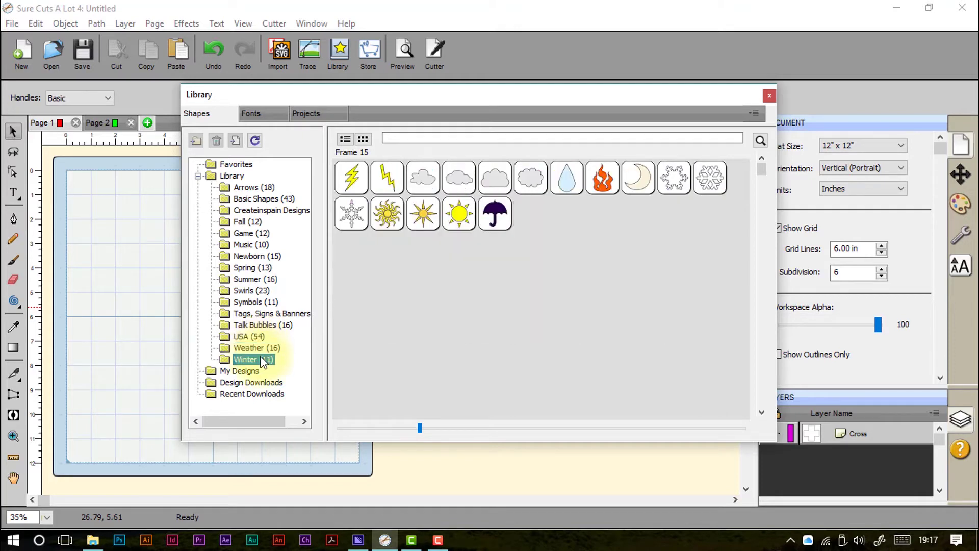
pyautogui.click(256, 370)
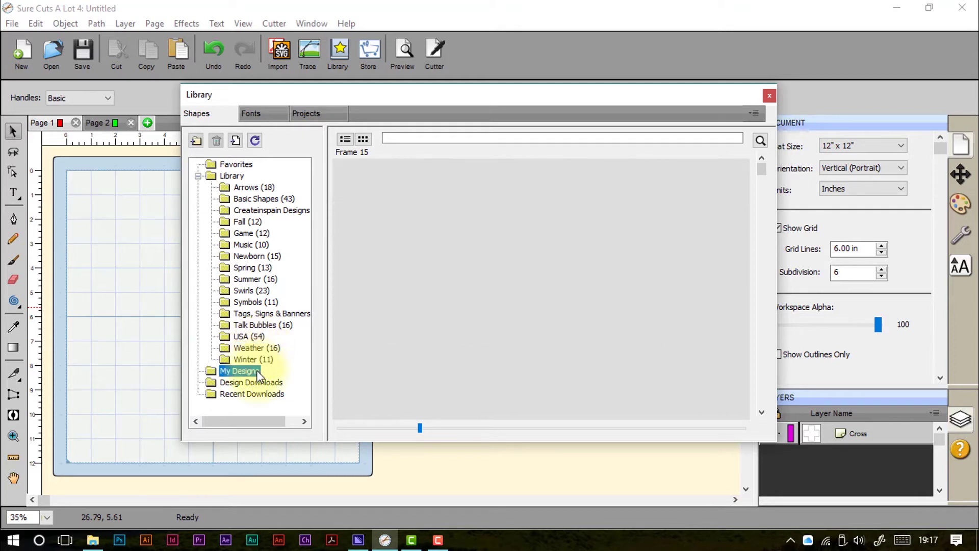
# - Show the Arrows shapes as a detailed list, then return to grid view with enlarged thumbnails
pyautogui.click(239, 176)
pyautogui.click(252, 190)
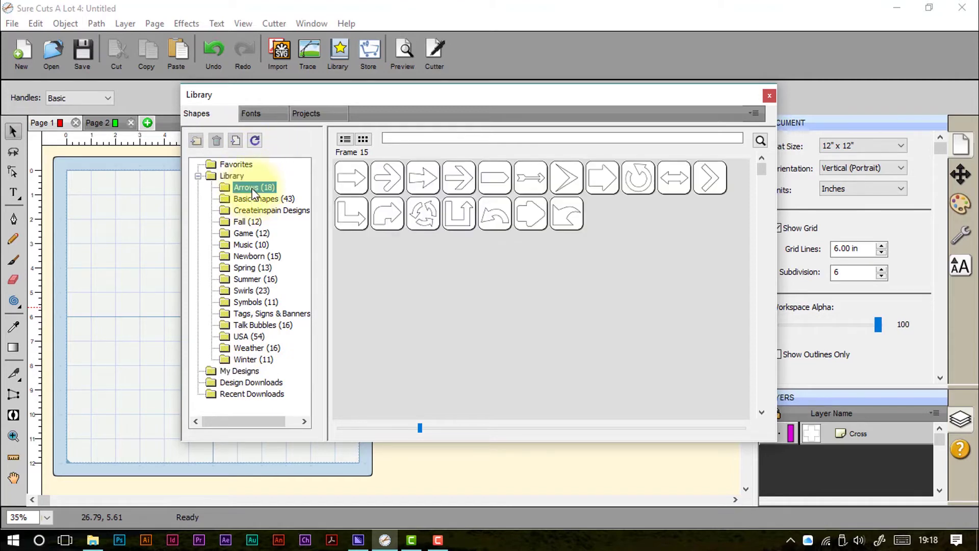
pyautogui.click(346, 139)
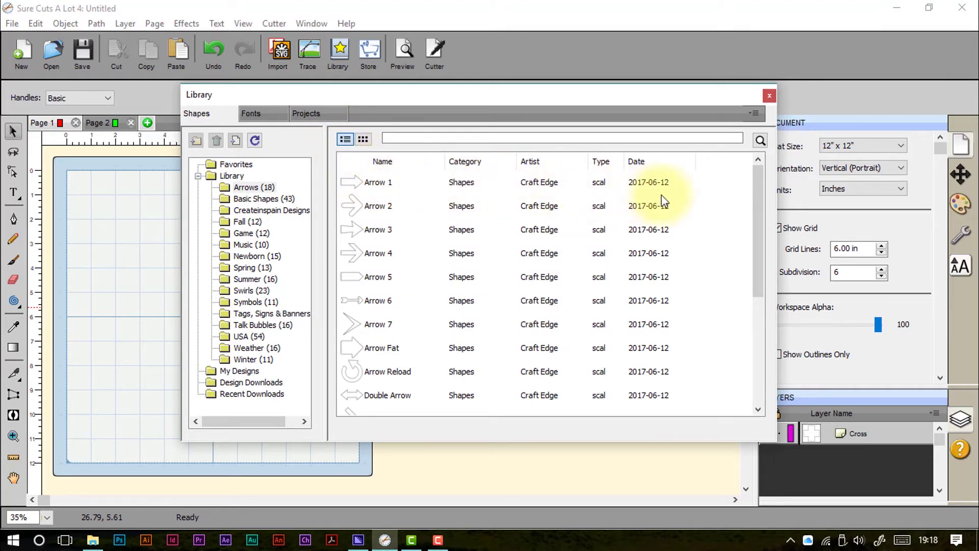
pyautogui.scroll(-2, 538, 251)
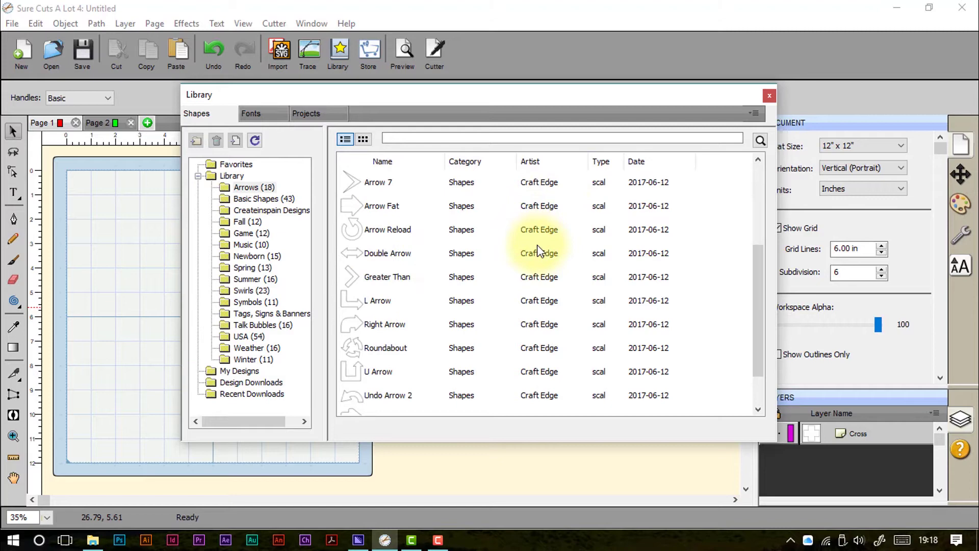
pyautogui.scroll(-1, 538, 251)
pyautogui.scroll(3, 524, 247)
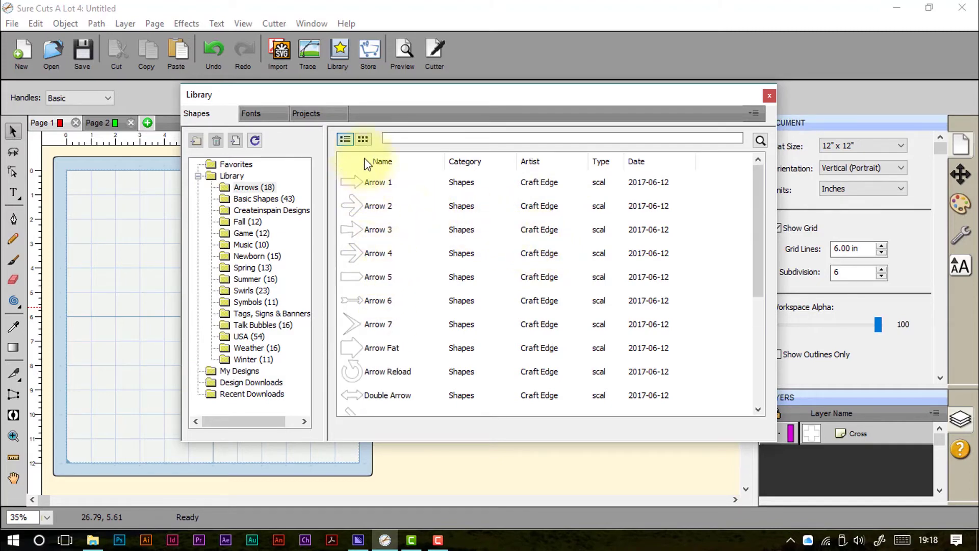
pyautogui.click(363, 139)
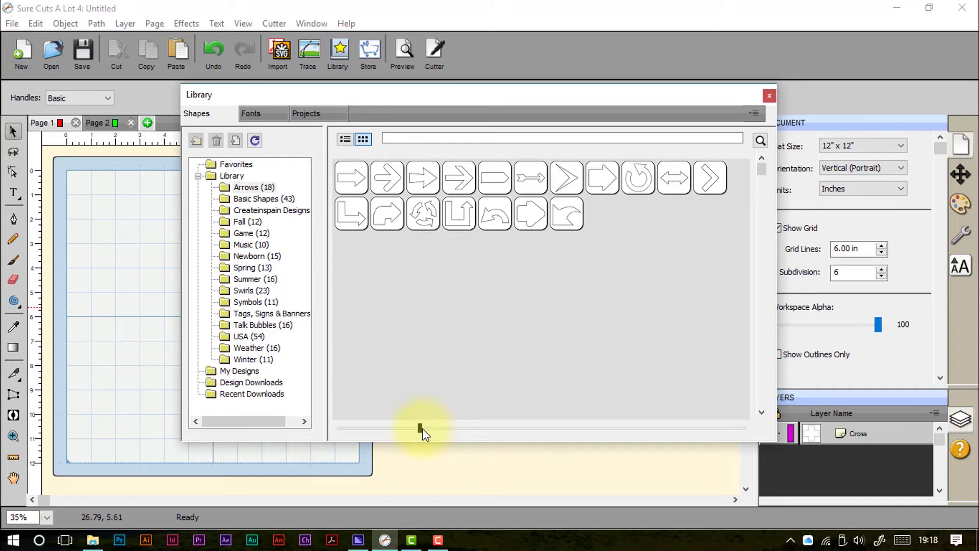
pyautogui.moveTo(422, 429); pyautogui.dragTo(739, 442)
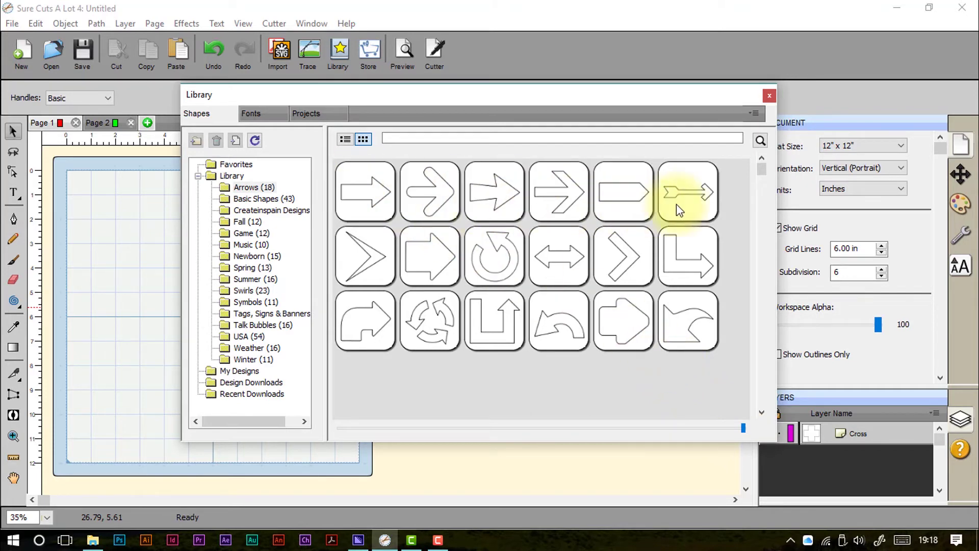
# - Search the shape library for 'arrow'
pyautogui.click(617, 137)
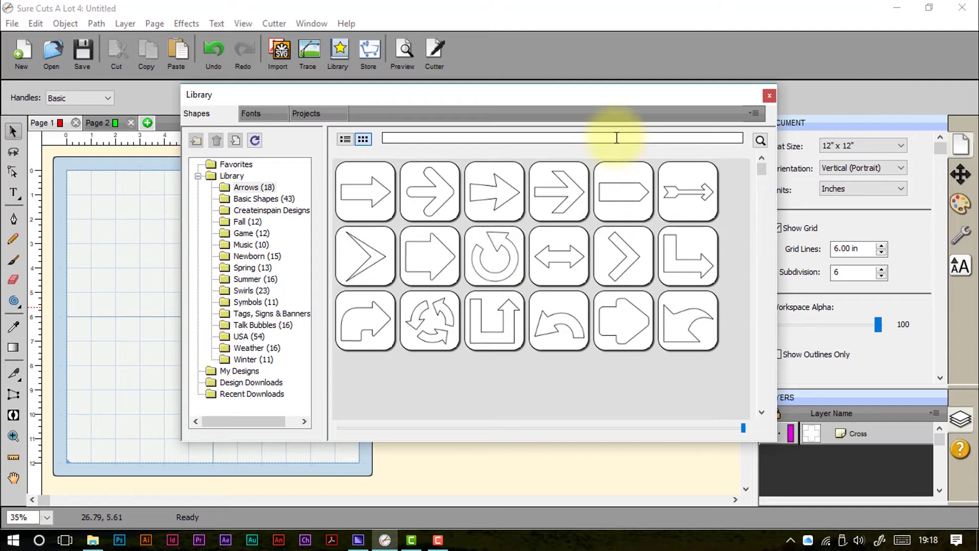
pyautogui.write('arrow')
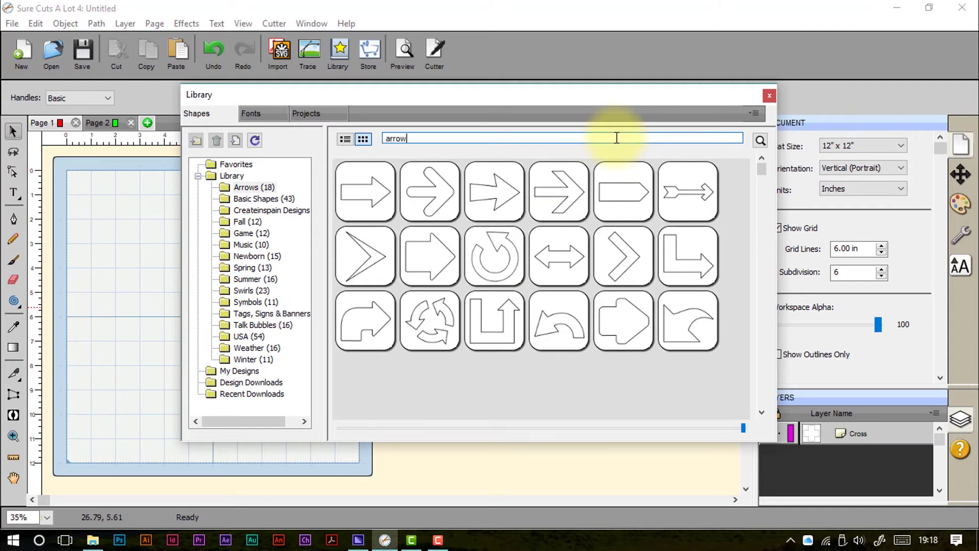
pyautogui.press('Return')
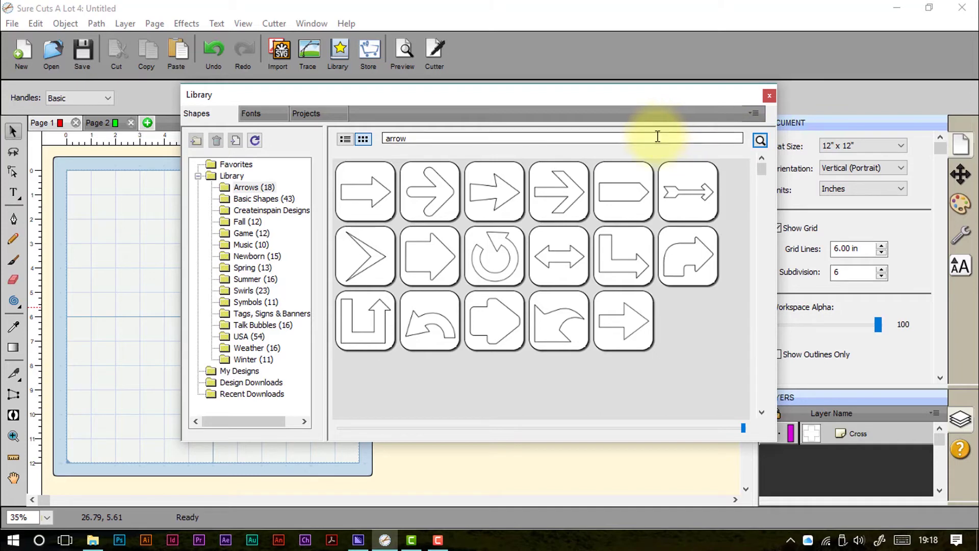
# - Replace the search term with 'heart' to list five heart shapes, then clear the search box
pyautogui.moveTo(657, 135); pyautogui.dragTo(379, 132)
pyautogui.write('heart')
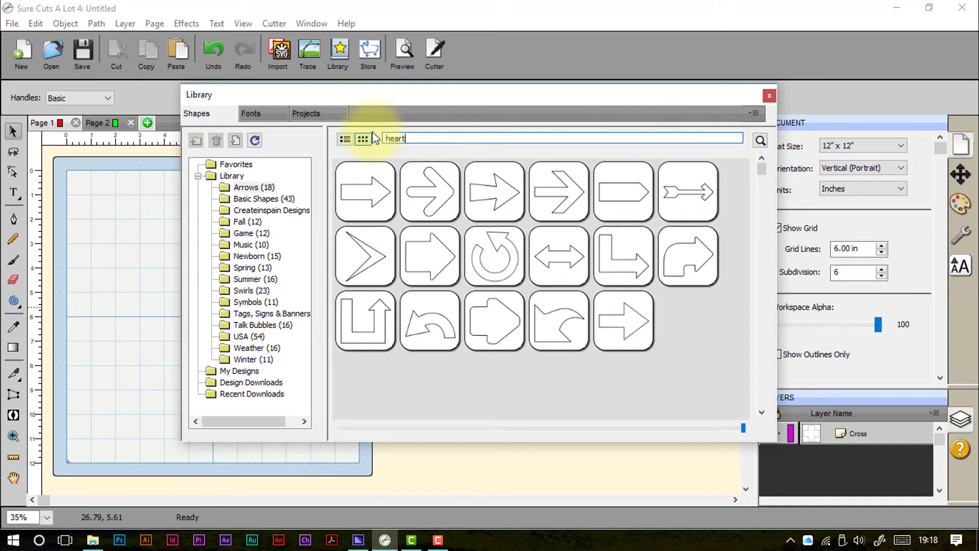
pyautogui.press('Return')
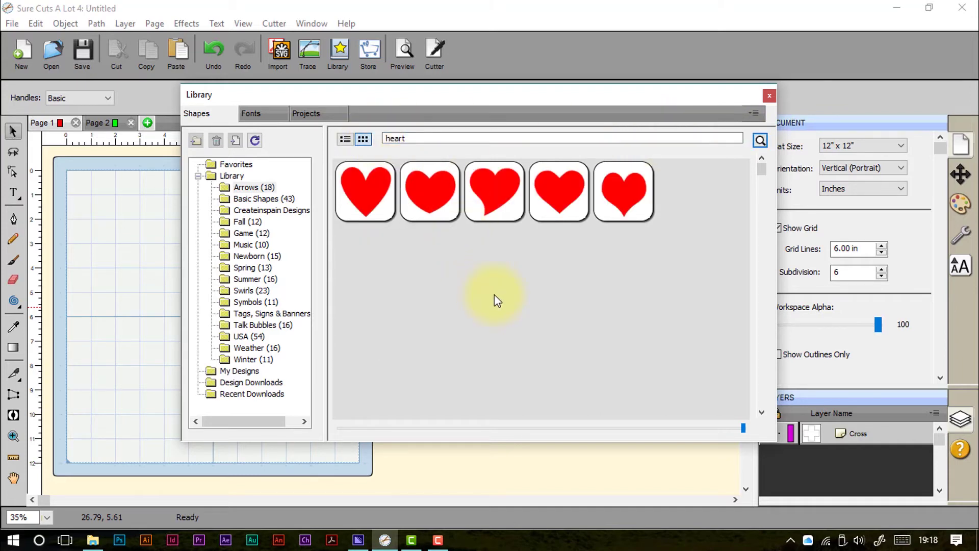
pyautogui.doubleClick(431, 139)
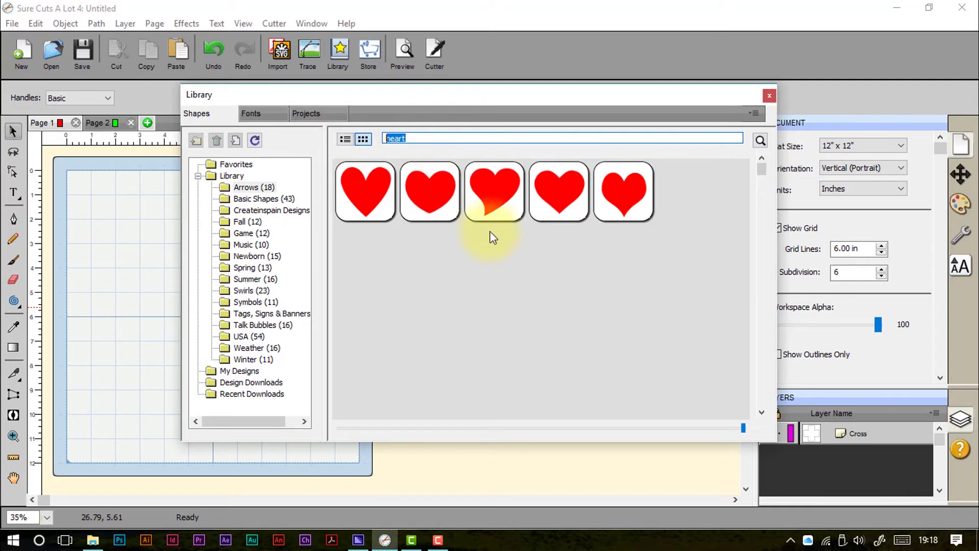
pyautogui.press('BackSpace')
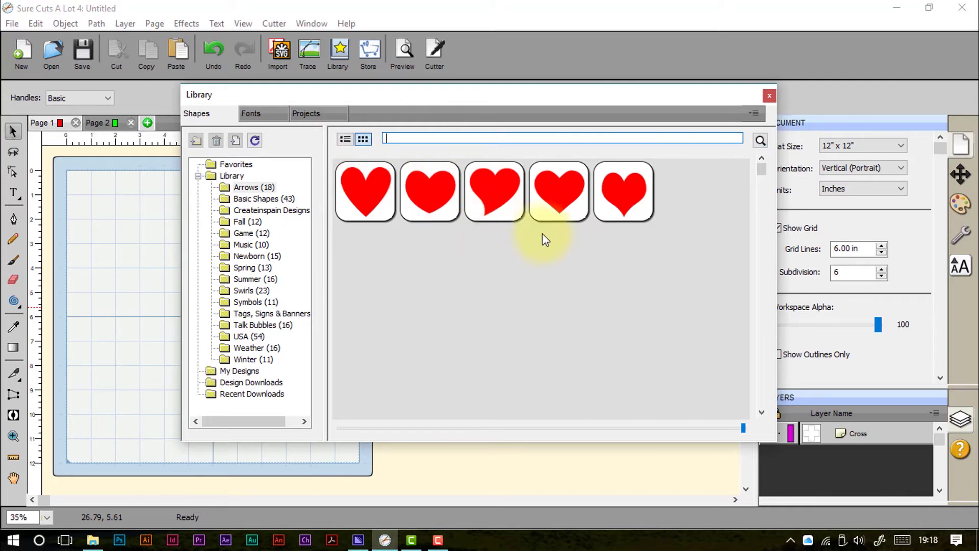
# - Drag the small Heart 2 and the larger Heart 3 from the Library onto the page
pyautogui.click(757, 114)
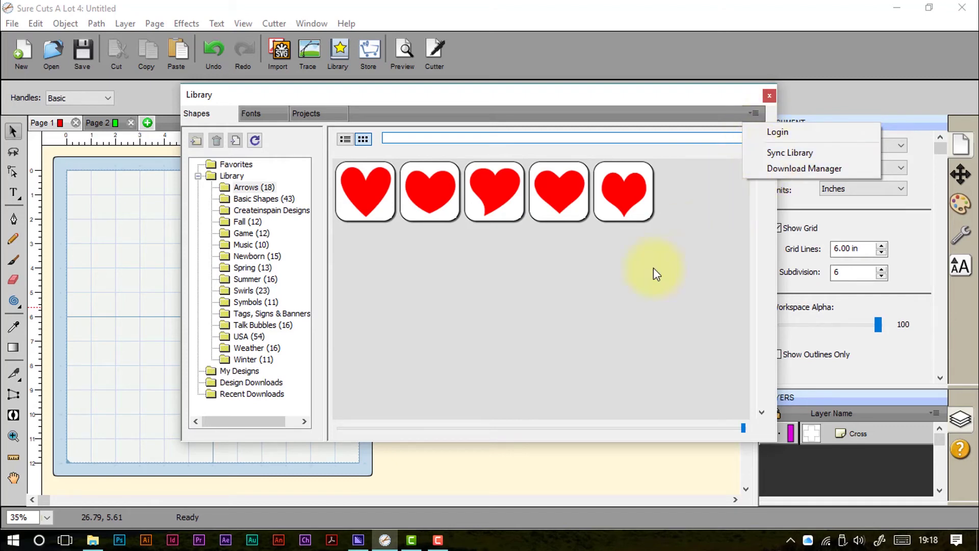
pyautogui.click(537, 301)
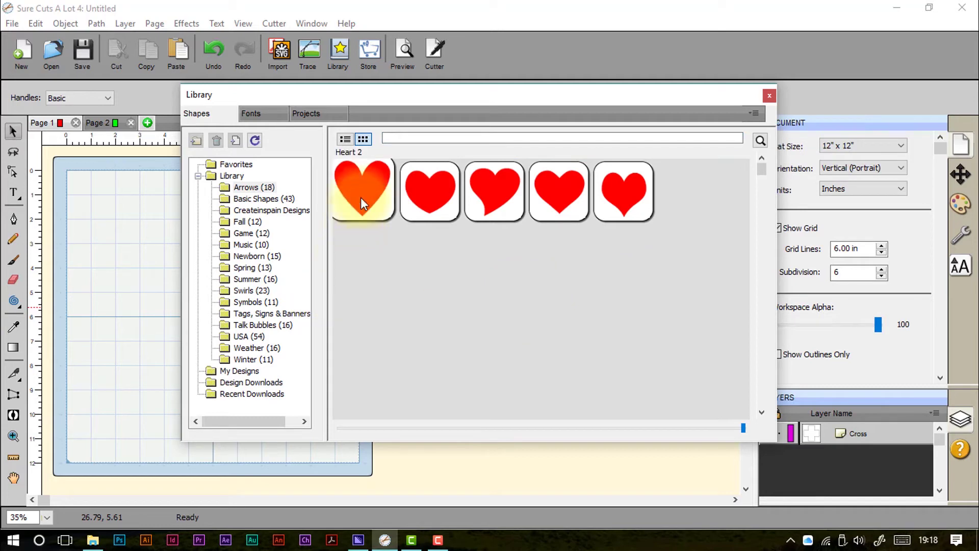
pyautogui.moveTo(360, 197); pyautogui.dragTo(92, 240)
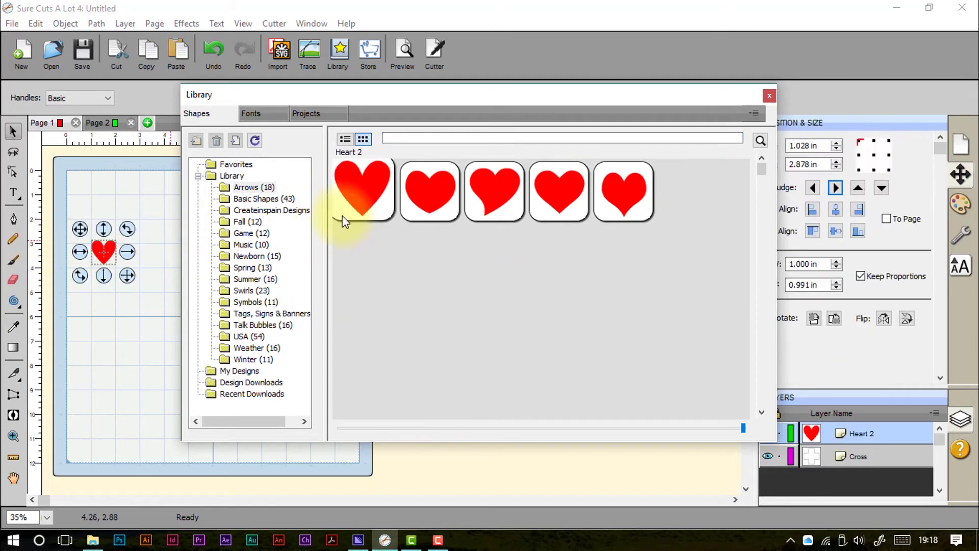
pyautogui.click(429, 196)
pyautogui.moveTo(430, 196); pyautogui.dragTo(168, 360)
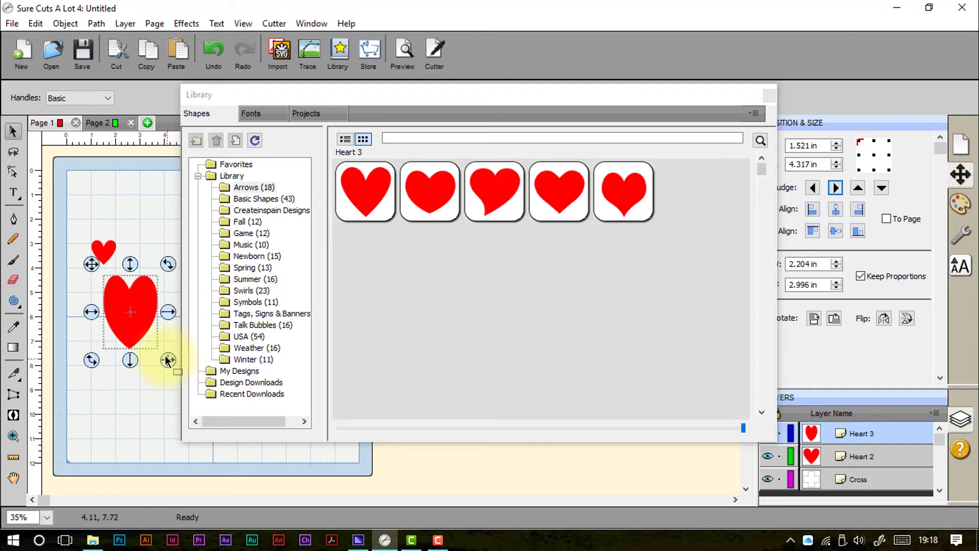
pyautogui.click(273, 117)
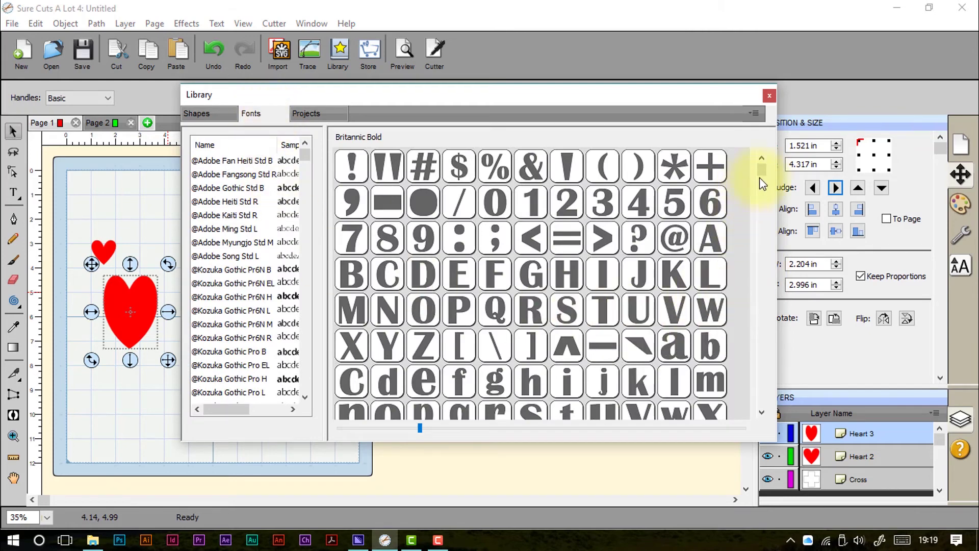
# - Scroll through the Britannic Bold glyphs and enlarge them to eight tiles per row
pyautogui.moveTo(761, 170); pyautogui.dragTo(765, 221)
pyautogui.scroll(-4, 448, 260)
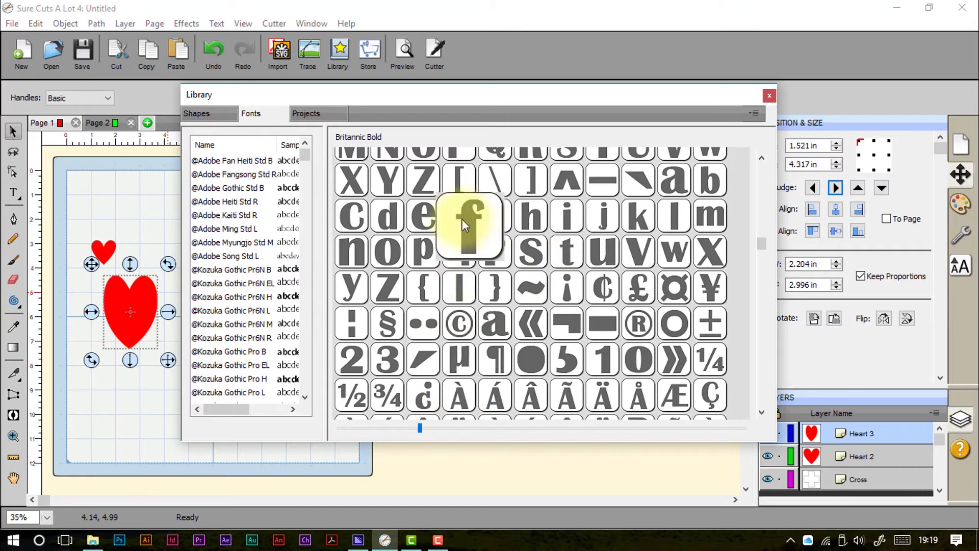
pyautogui.moveTo(762, 244); pyautogui.dragTo(756, 177)
pyautogui.moveTo(418, 430); pyautogui.dragTo(577, 432)
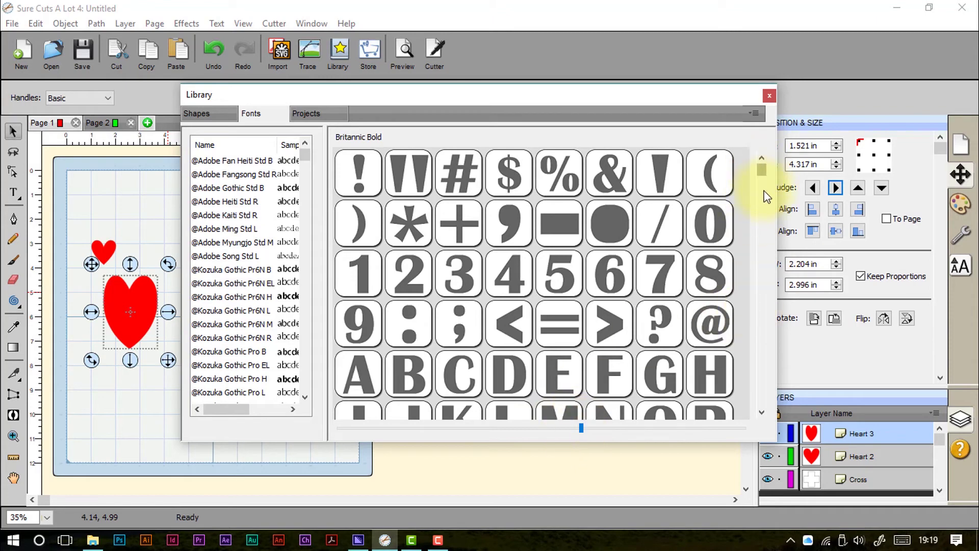
pyautogui.moveTo(761, 170); pyautogui.dragTo(765, 220)
# - Add Britannic Bold glyphs N, asterisk, comma and 5 as a text layer reading N*,5
pyautogui.doubleClick(609, 210)
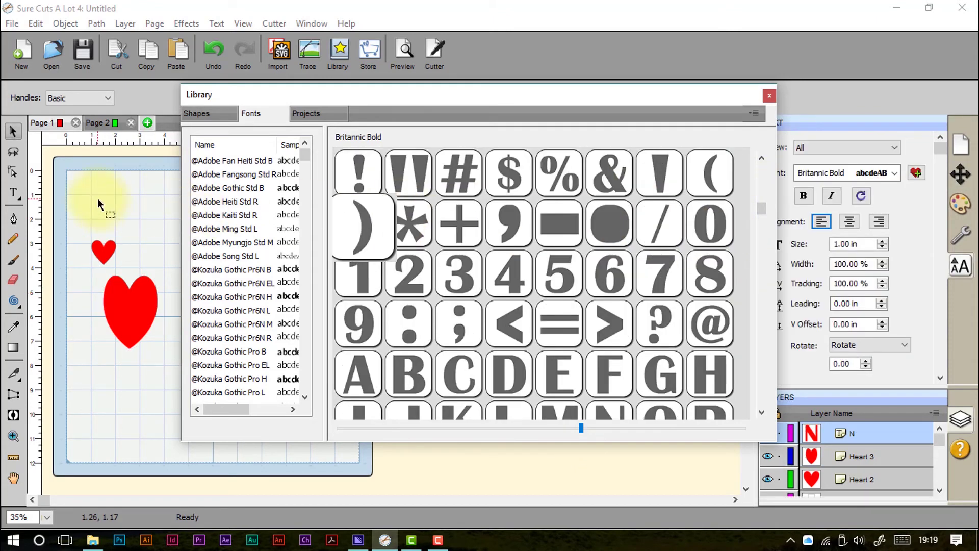
pyautogui.doubleClick(413, 226)
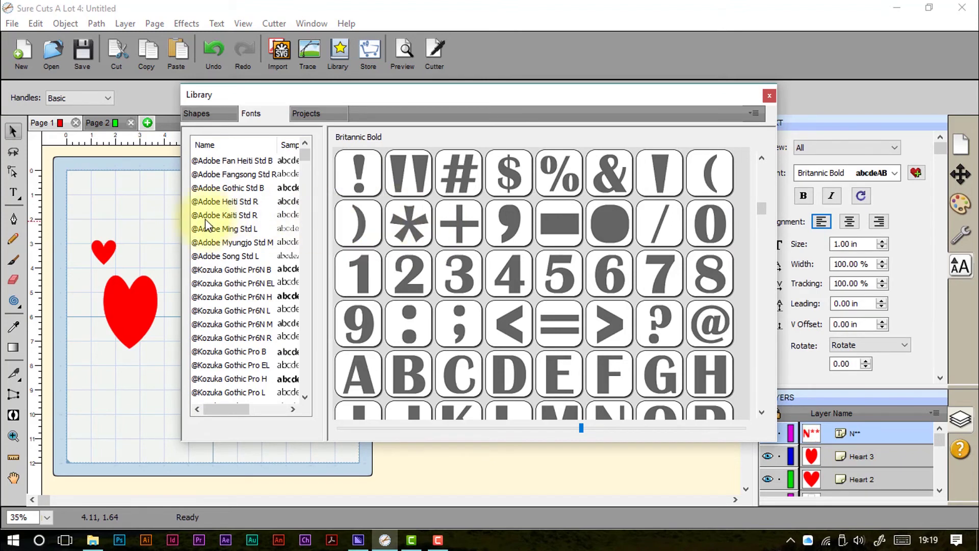
pyautogui.doubleClick(523, 228)
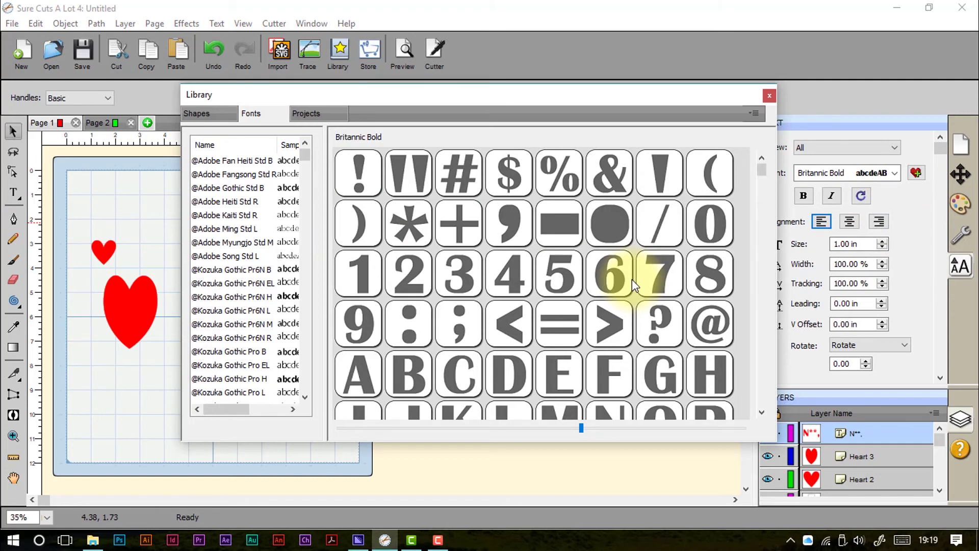
pyautogui.doubleClick(564, 279)
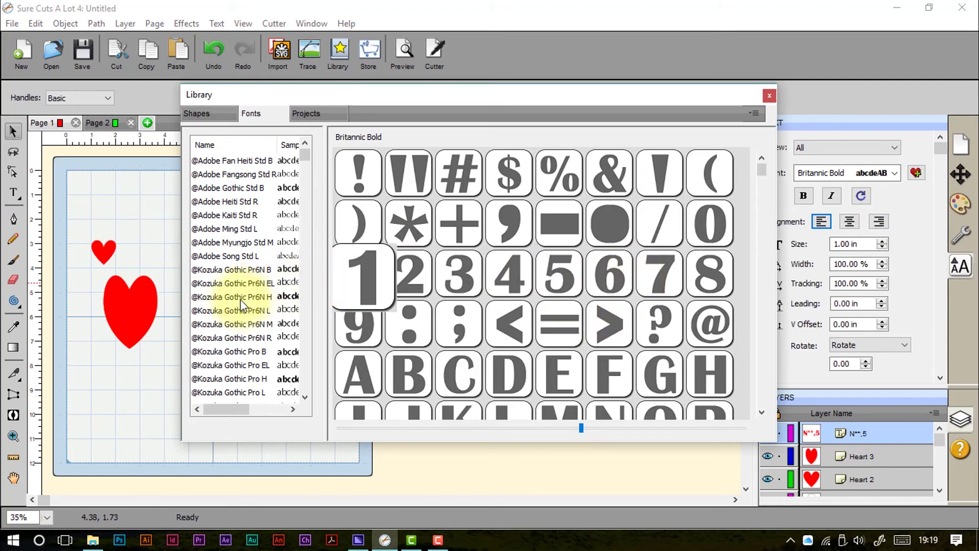
# - Scroll the font list and preview the Hot Mustard BTN glyphs
pyautogui.scroll(-15, 262, 327)
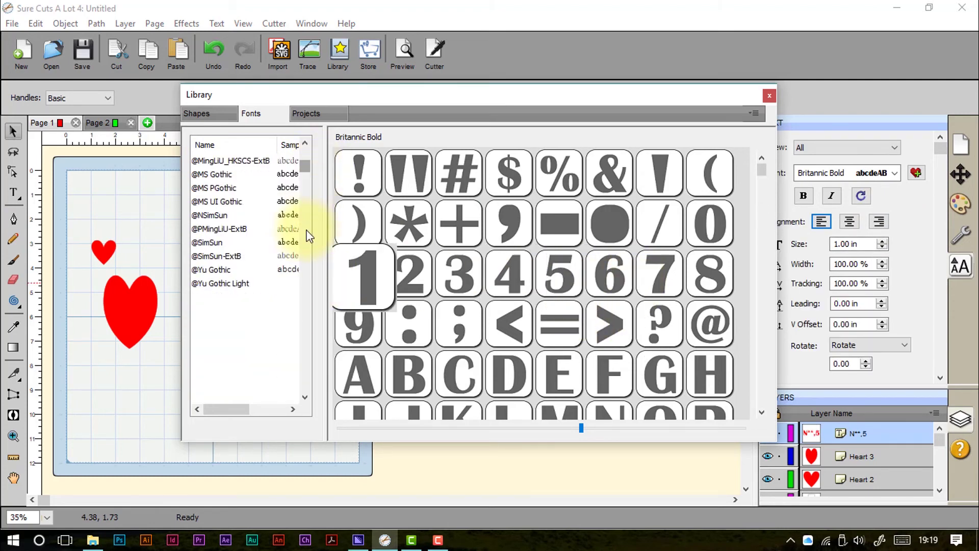
pyautogui.scroll(-10, 308, 236)
pyautogui.click(239, 242)
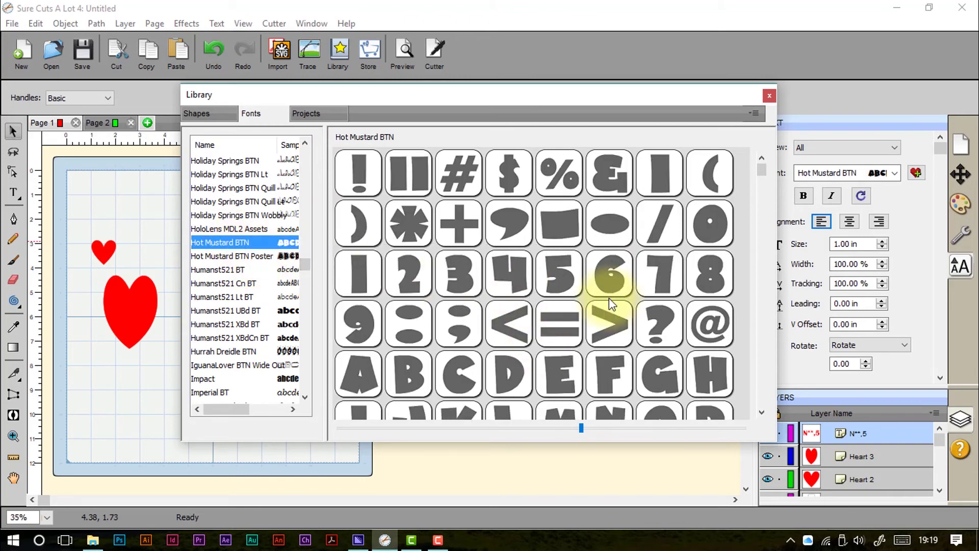
pyautogui.moveTo(761, 171); pyautogui.dragTo(764, 207)
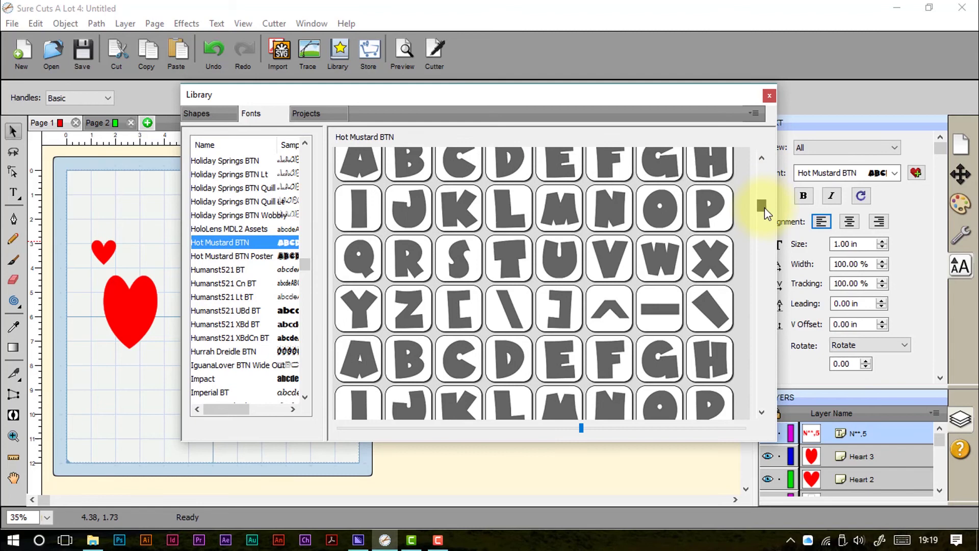
# - Check the empty My Projects, Project Downloads, Recent Downloads and Favorites folders, then return to Shapes
pyautogui.click(310, 114)
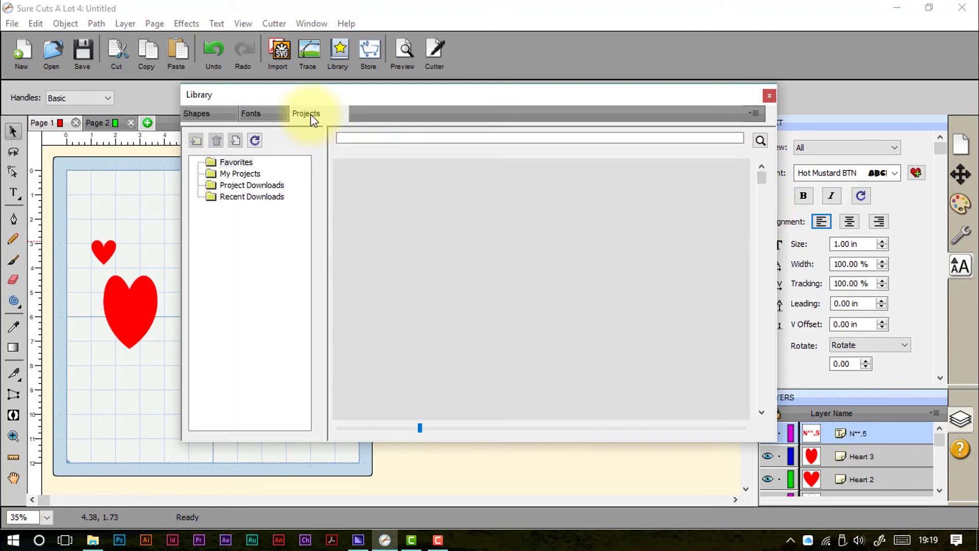
pyautogui.click(249, 176)
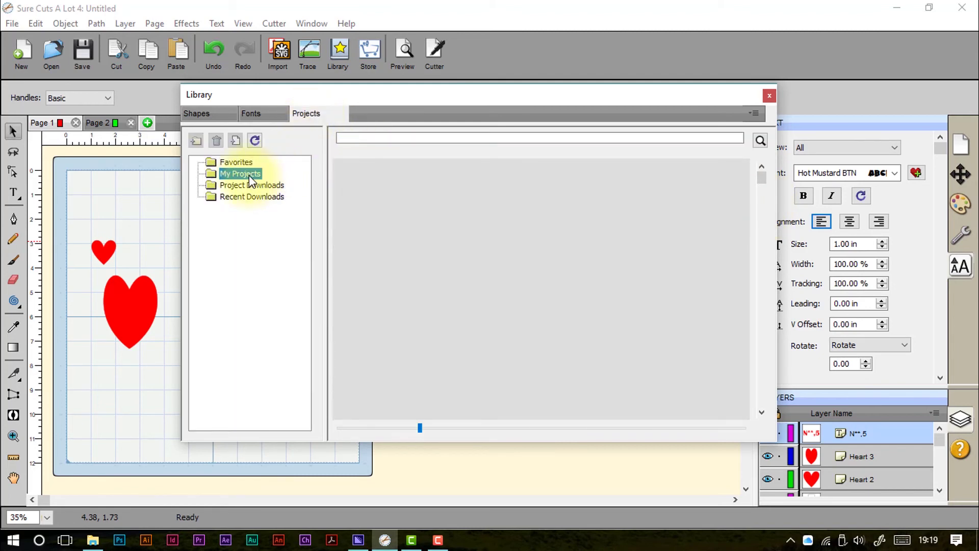
pyautogui.click(249, 182)
pyautogui.click(252, 197)
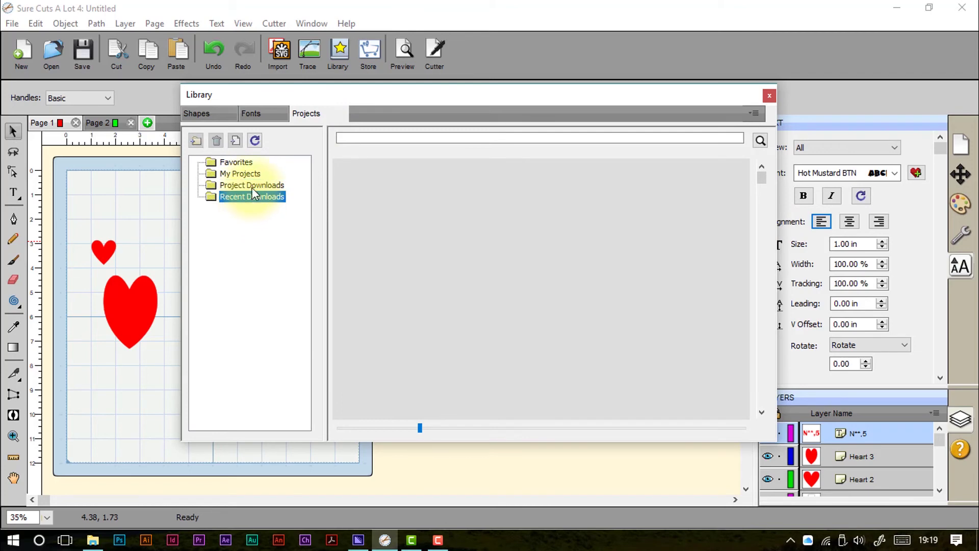
pyautogui.click(240, 163)
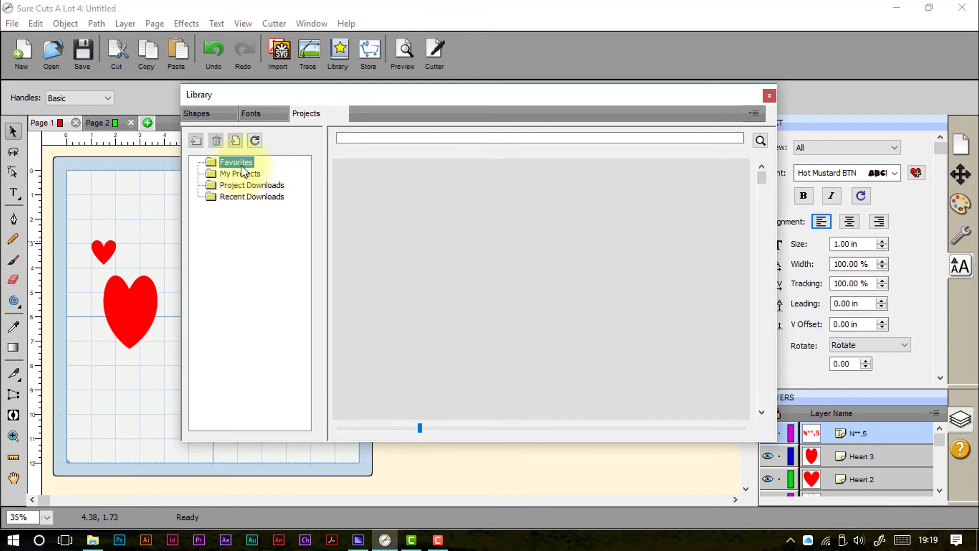
pyautogui.click(213, 117)
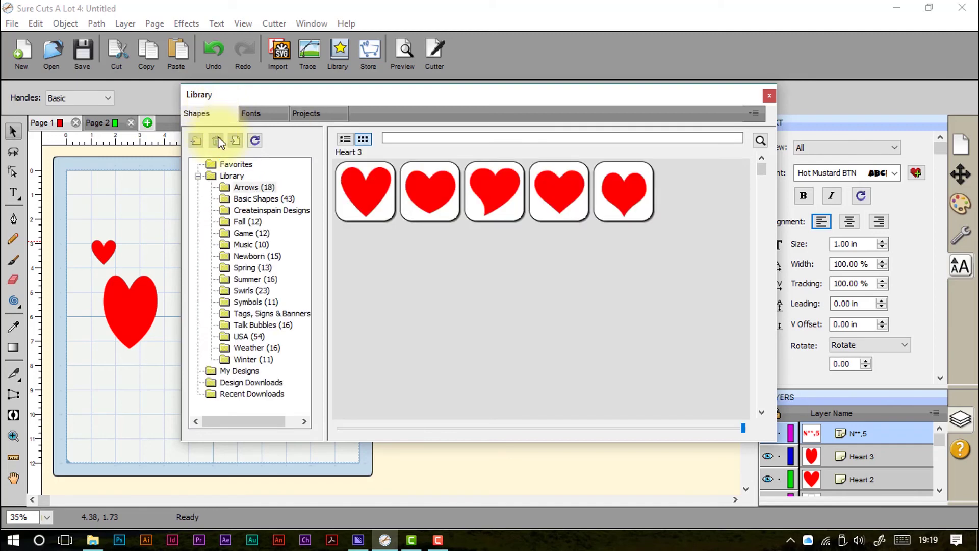
# - Add another Heart 2 shape from the Library Shapes tab to the page
pyautogui.doubleClick(383, 190)
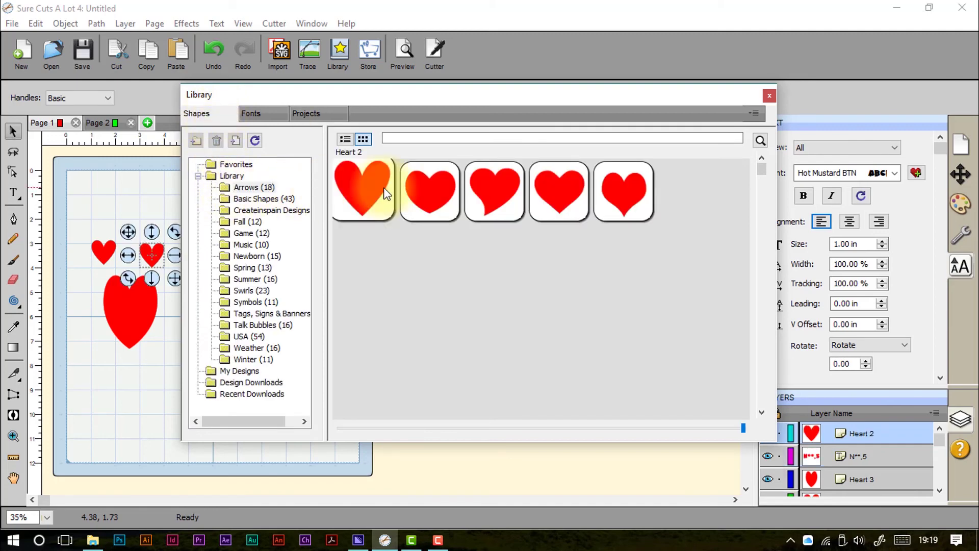